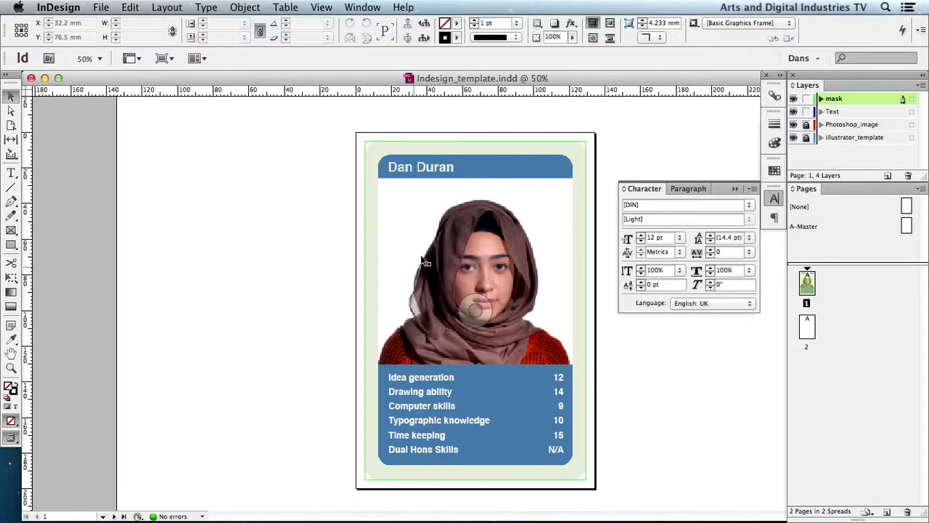
pyautogui.scroll(-5, 659, 392)
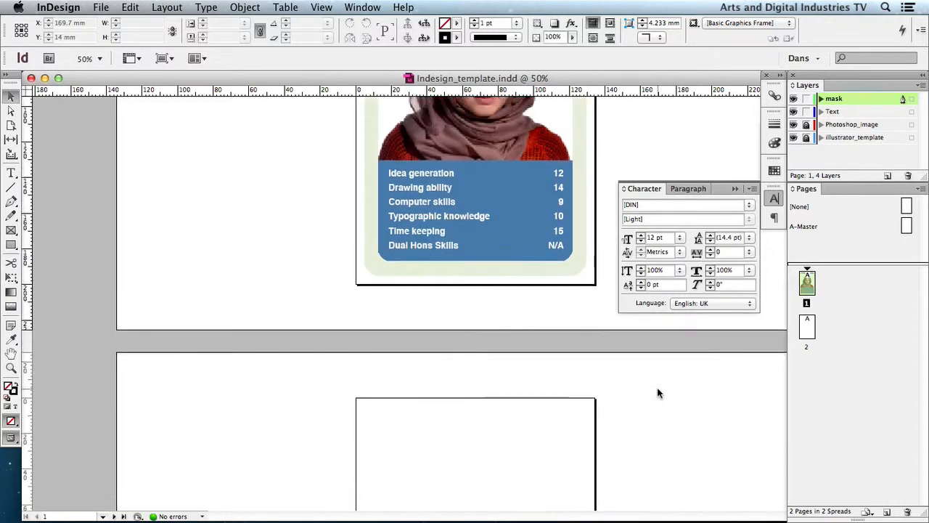
pyautogui.scroll(5, 659, 390)
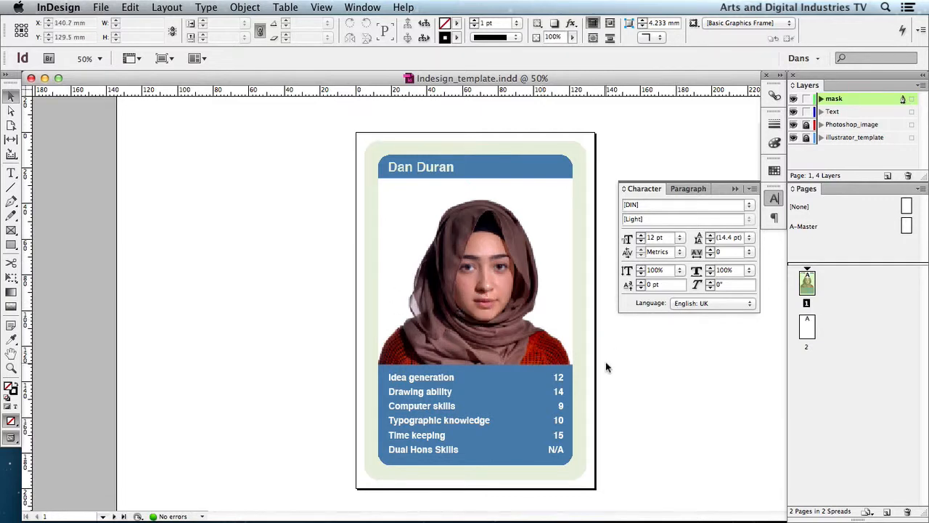
pyautogui.scroll(-10, 605, 362)
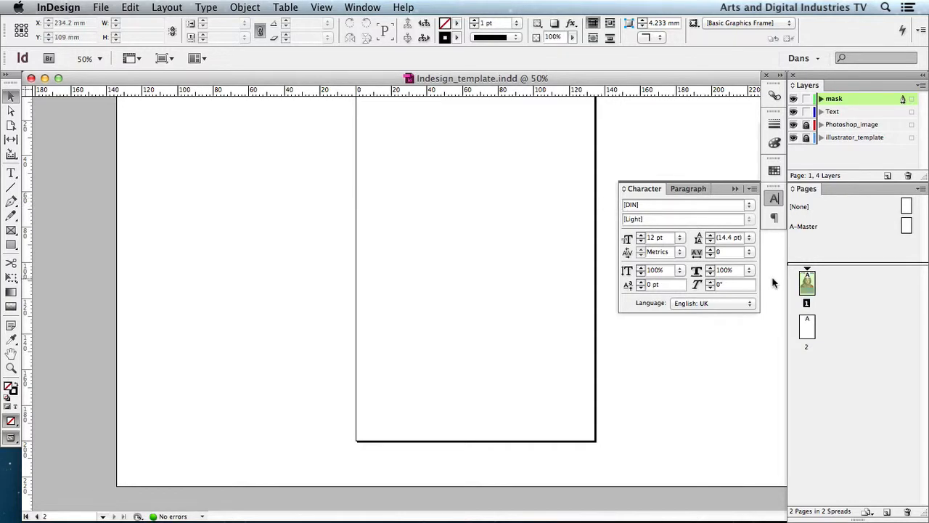
pyautogui.scroll(10, 773, 285)
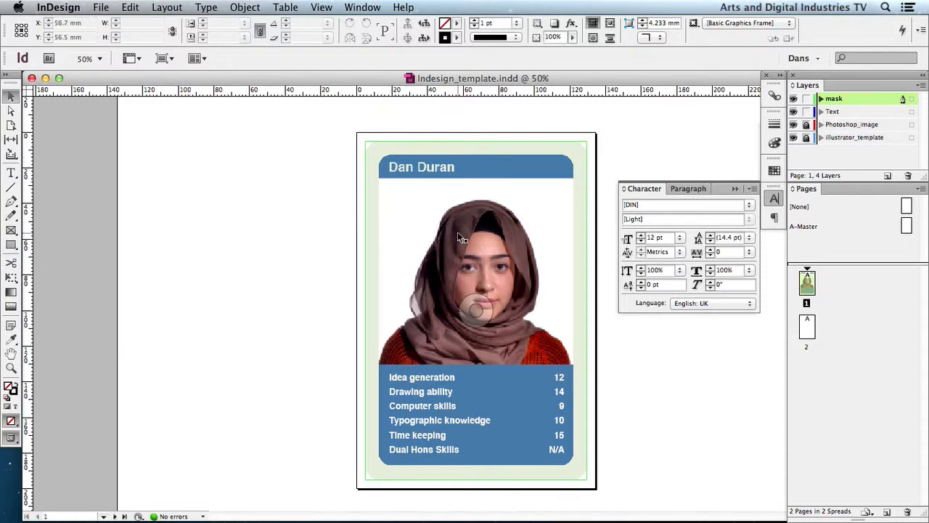
# - Start exporting the document to the output folder in Adobe PDF (Print) format, naming it with the designer's name followed by "_Top_Trumps"
pyautogui.click(101, 8)
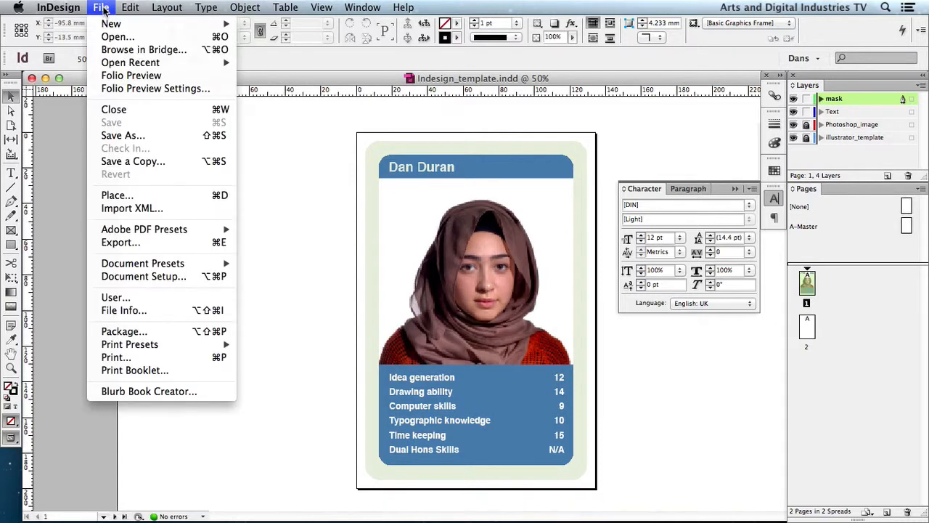
pyautogui.click(157, 244)
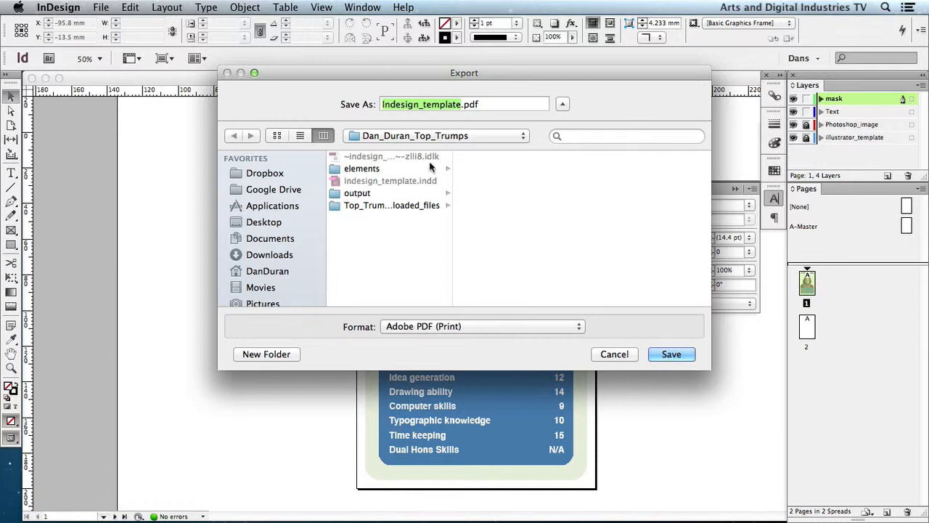
pyautogui.click(362, 194)
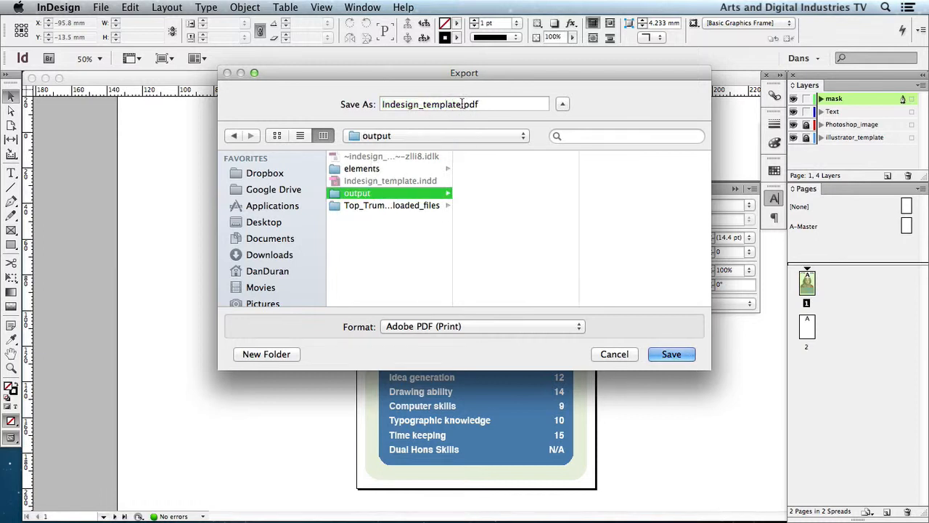
pyautogui.moveTo(462, 103); pyautogui.dragTo(363, 103)
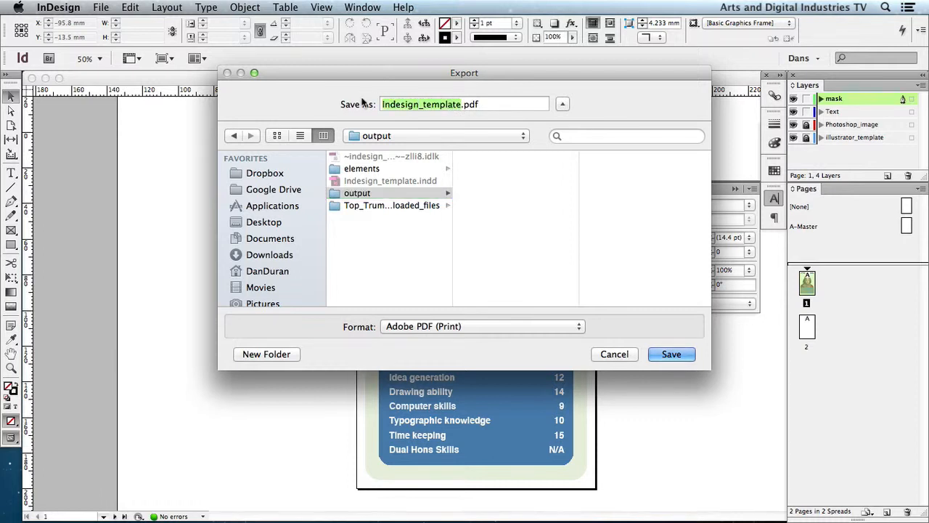
pyautogui.write('DanDuran_Top')
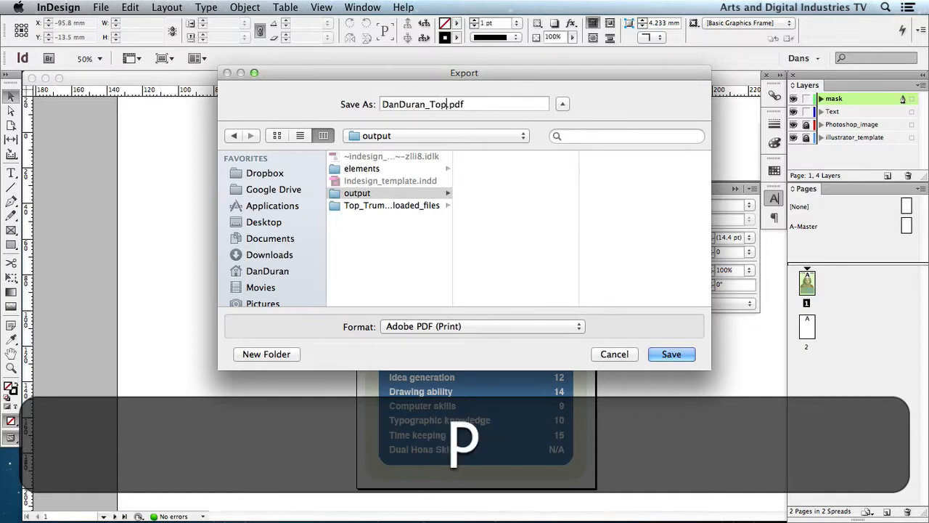
pyautogui.write('_Trumps')
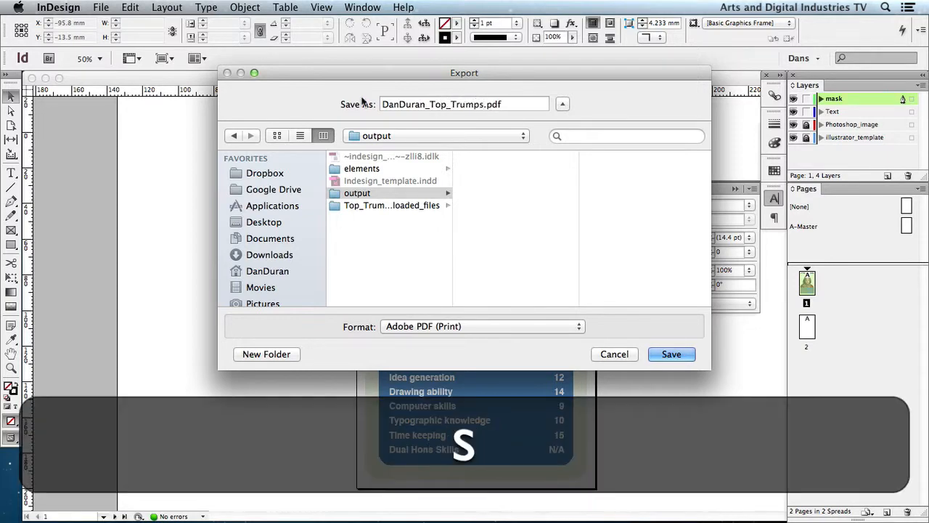
pyautogui.click(460, 326)
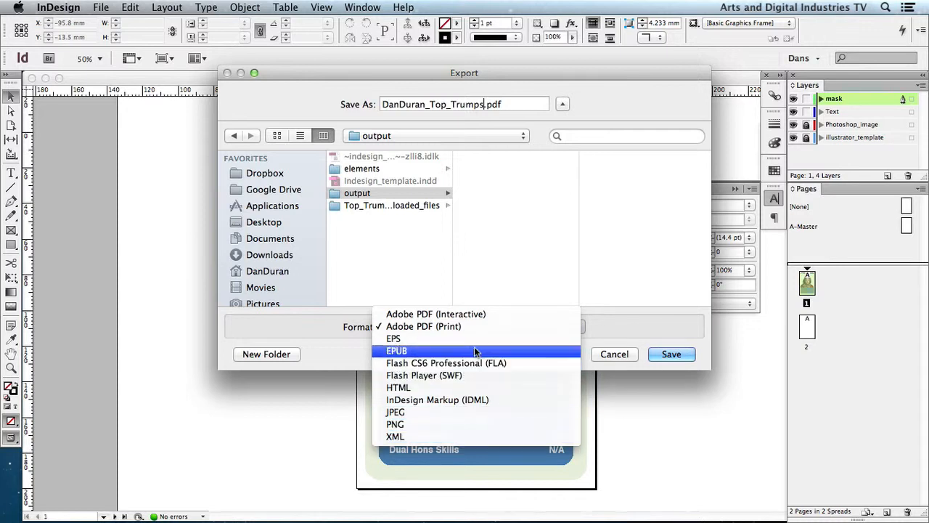
pyautogui.click(416, 328)
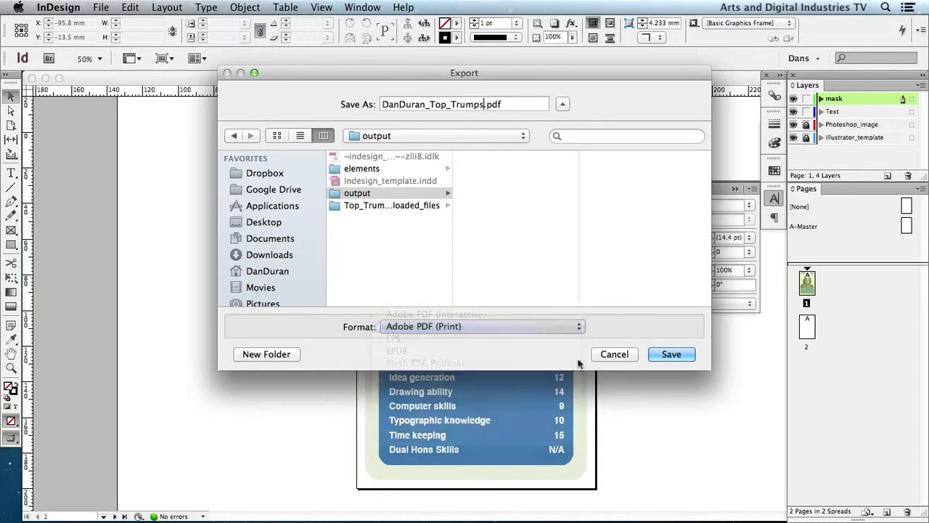
pyautogui.click(672, 355)
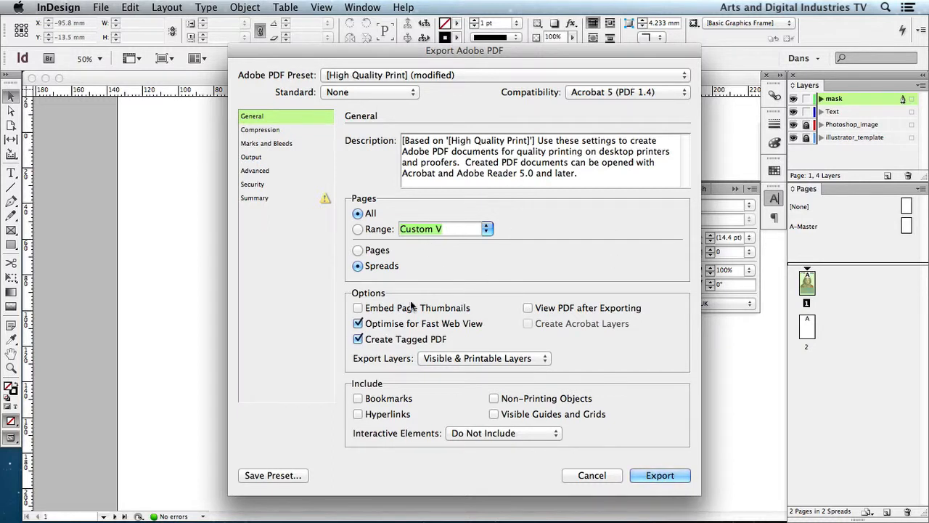
# - Choose the [High Quality Print] PDF preset and export as individual pages rather than spreads
pyautogui.click(461, 76)
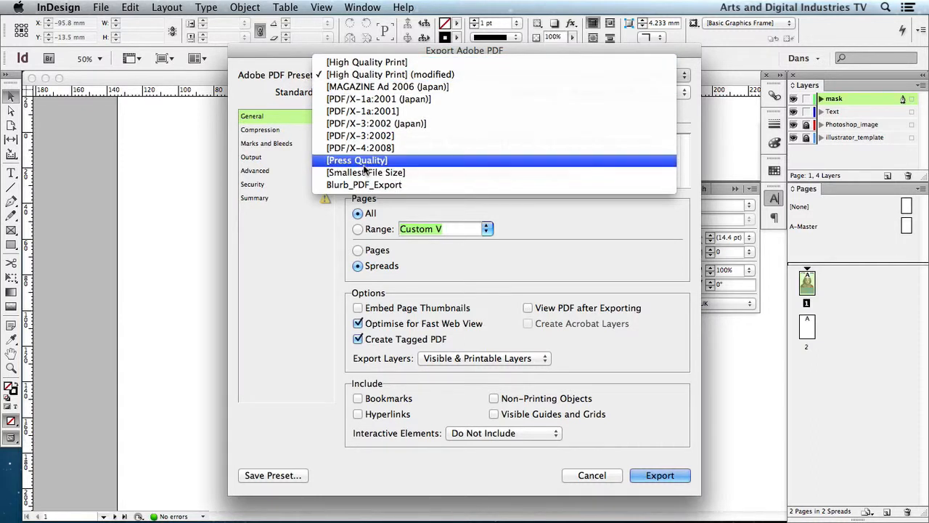
pyautogui.click(391, 64)
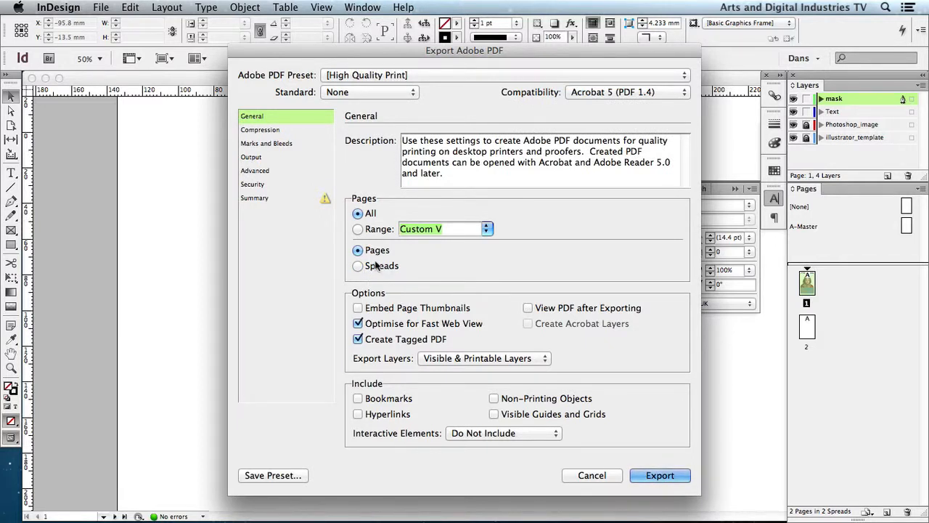
pyautogui.click(376, 267)
pyautogui.click(377, 251)
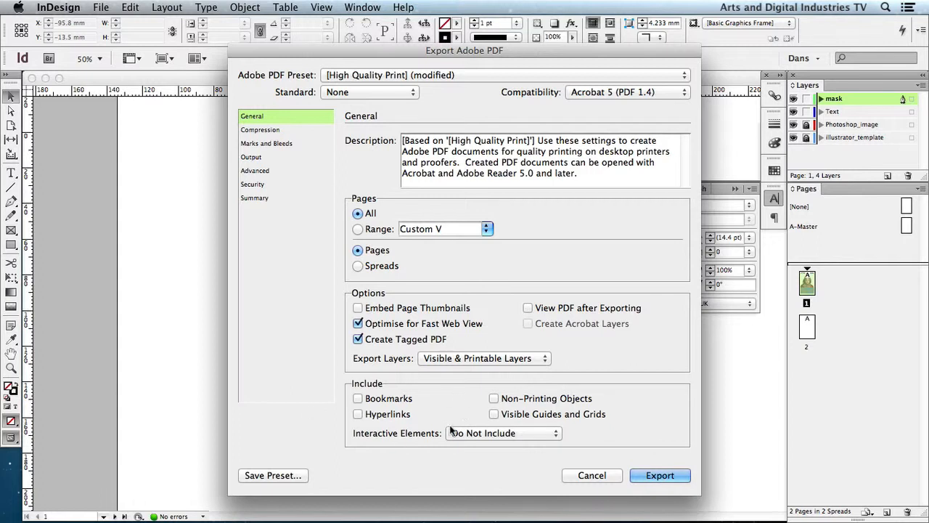
# - Review the Compression, Marks and Bleeds, Output, Advanced, Security and Summary settings, and export the PDF
pyautogui.click(272, 132)
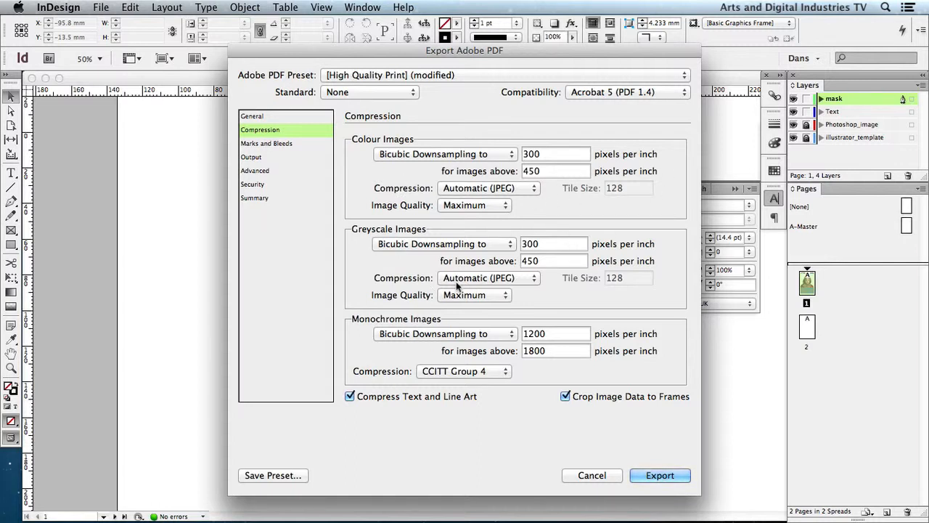
pyautogui.click(455, 73)
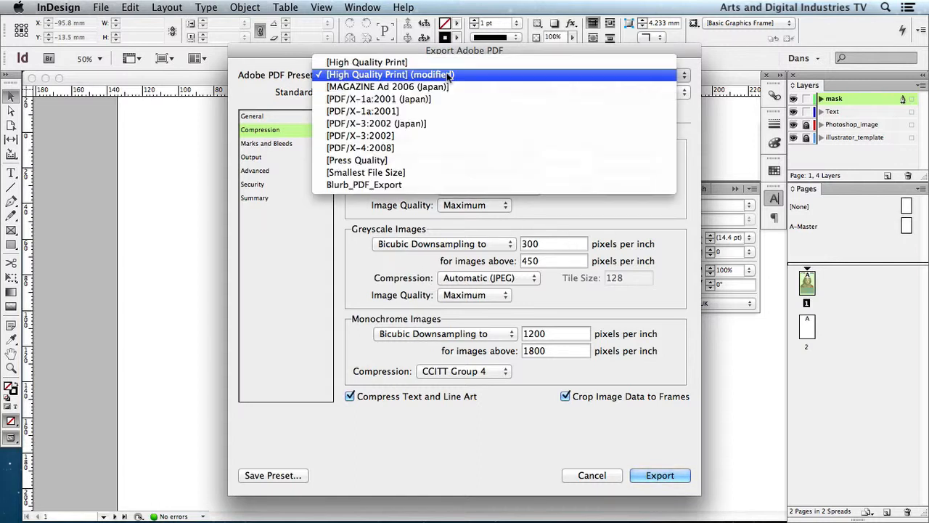
pyautogui.click(279, 146)
pyautogui.click(275, 147)
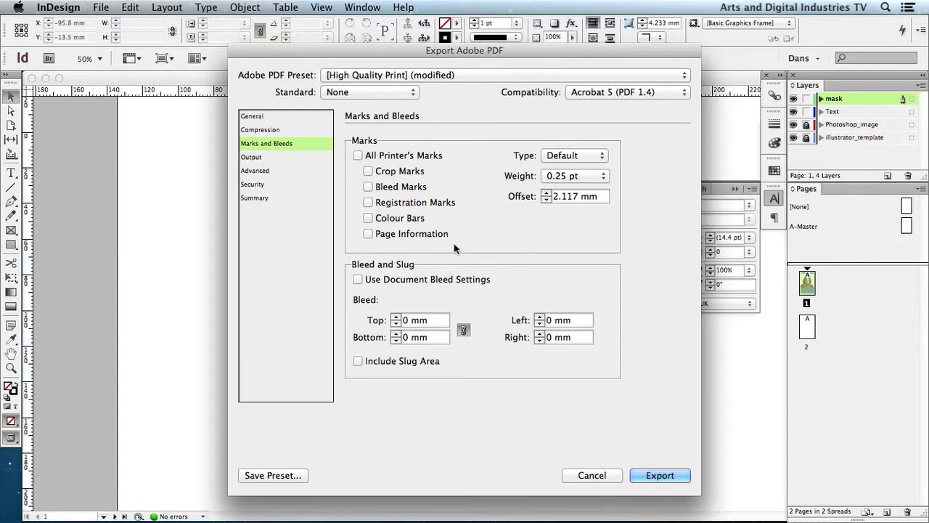
pyautogui.click(269, 158)
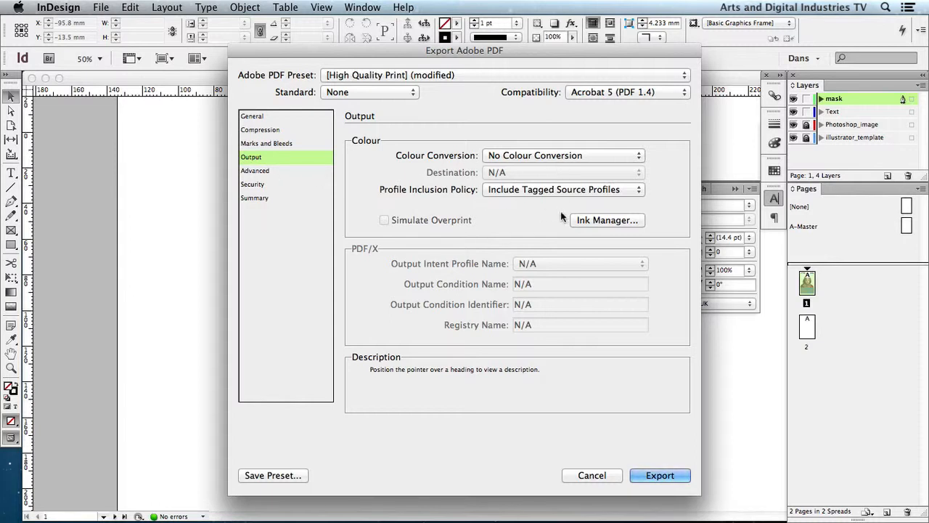
pyautogui.click(260, 173)
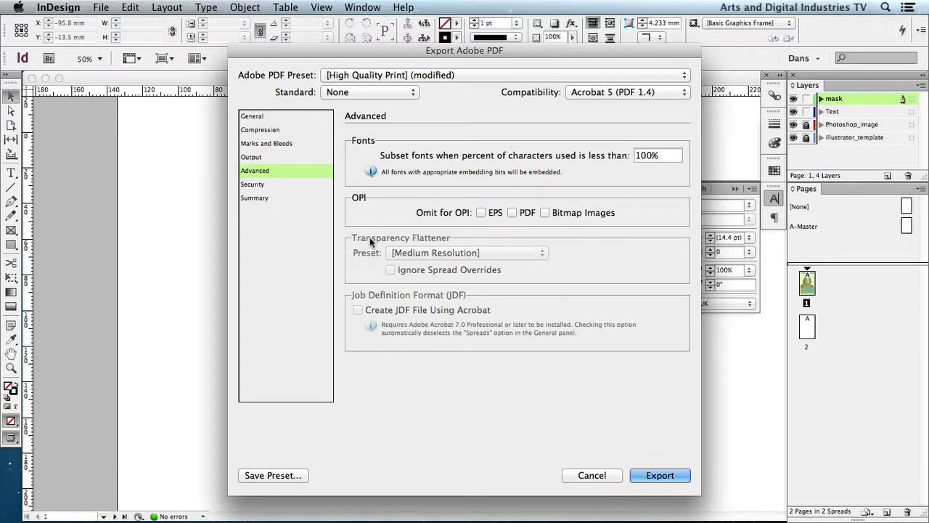
pyautogui.click(276, 187)
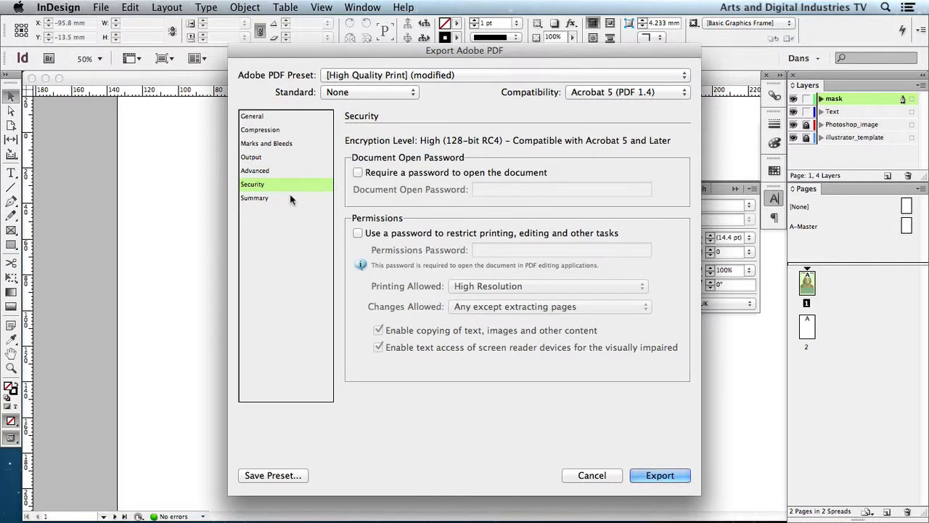
pyautogui.click(290, 197)
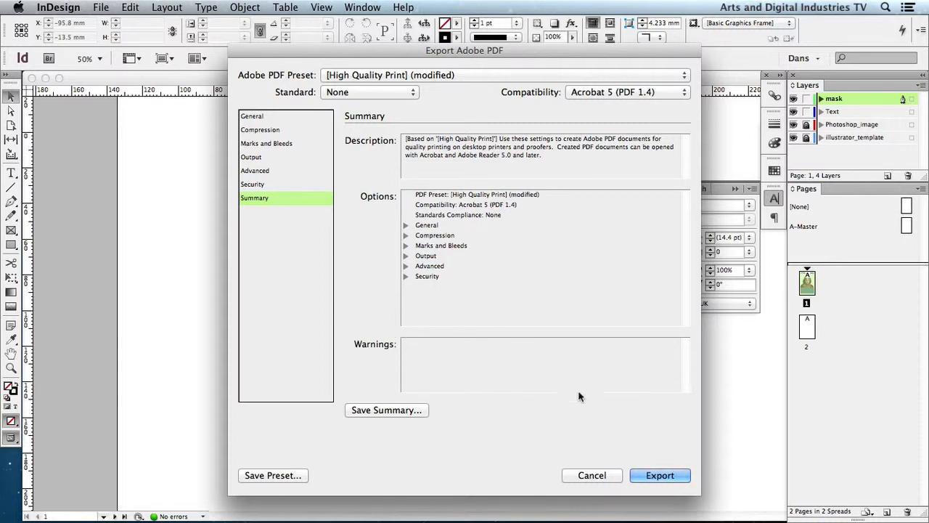
pyautogui.click(660, 476)
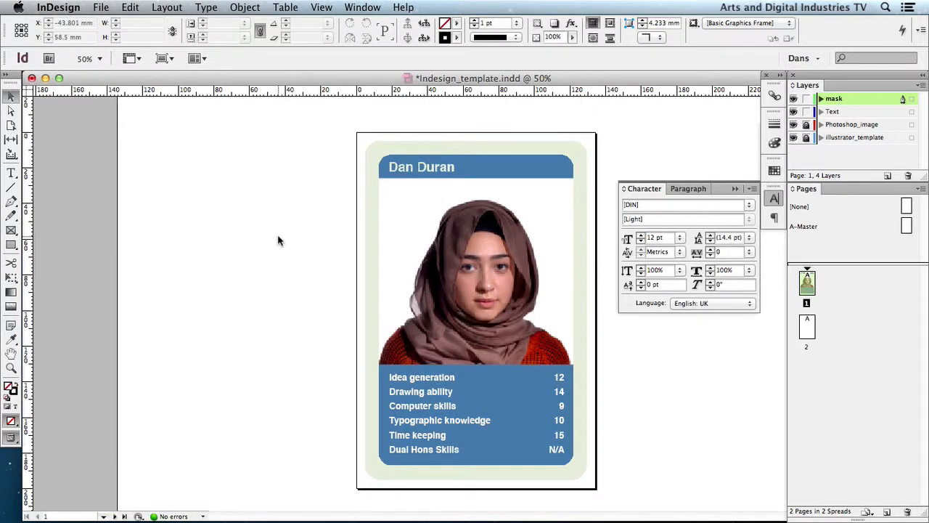
# - Hide InDesign, open the exported Top Trumps PDF from the output folder in Finder, and look through its pages in Preview
pyautogui.click(101, 8)
pyautogui.moveTo(58, 7)
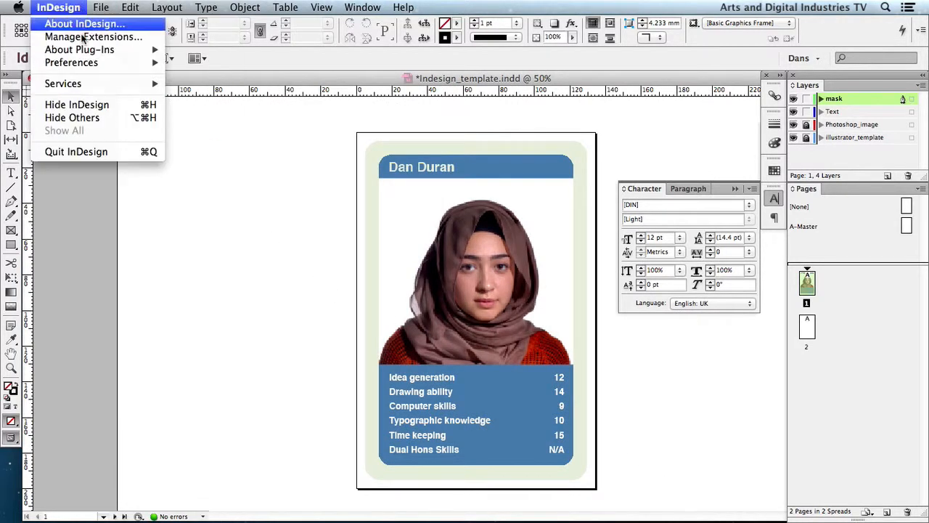
pyautogui.click(92, 107)
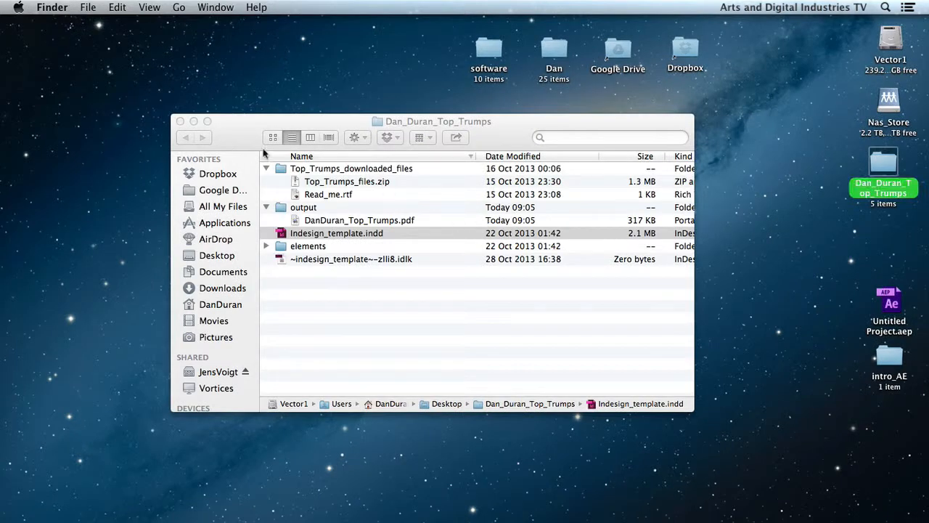
pyautogui.moveTo(452, 122); pyautogui.dragTo(440, 136)
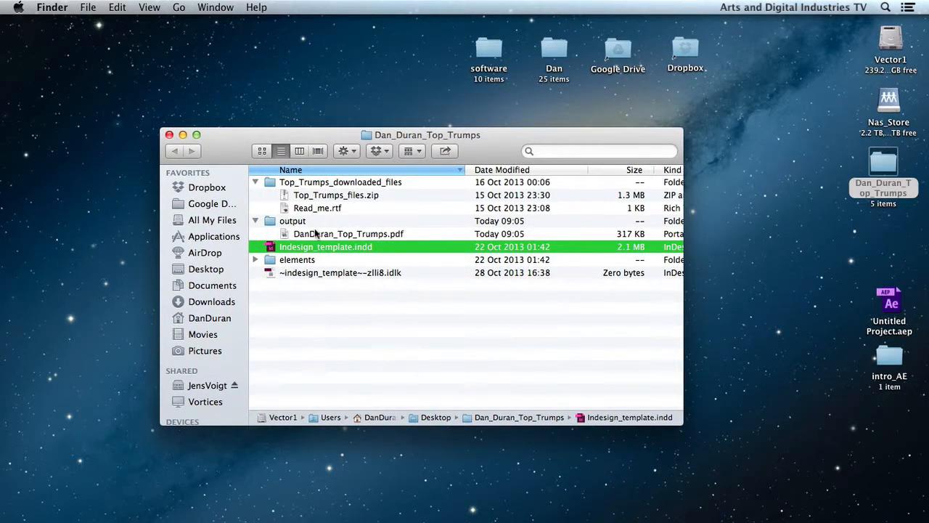
pyautogui.click(317, 234)
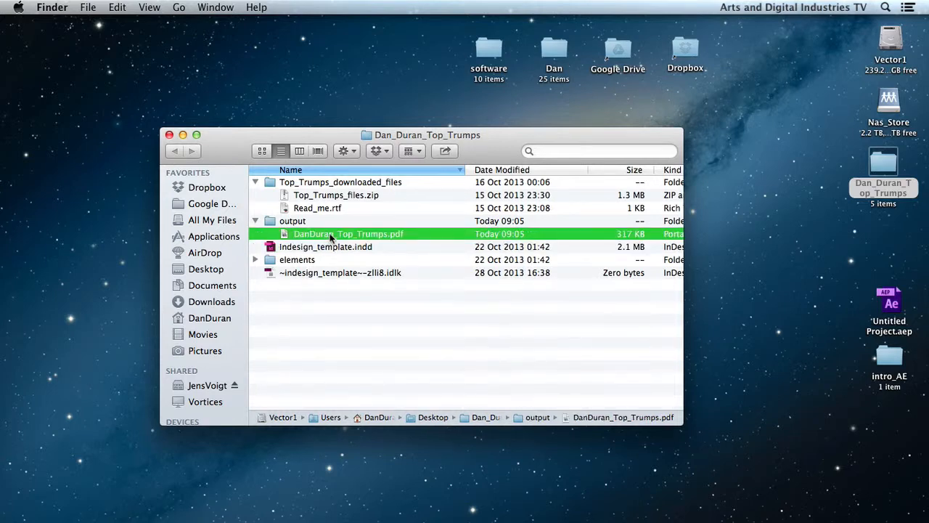
pyautogui.doubleClick(330, 238)
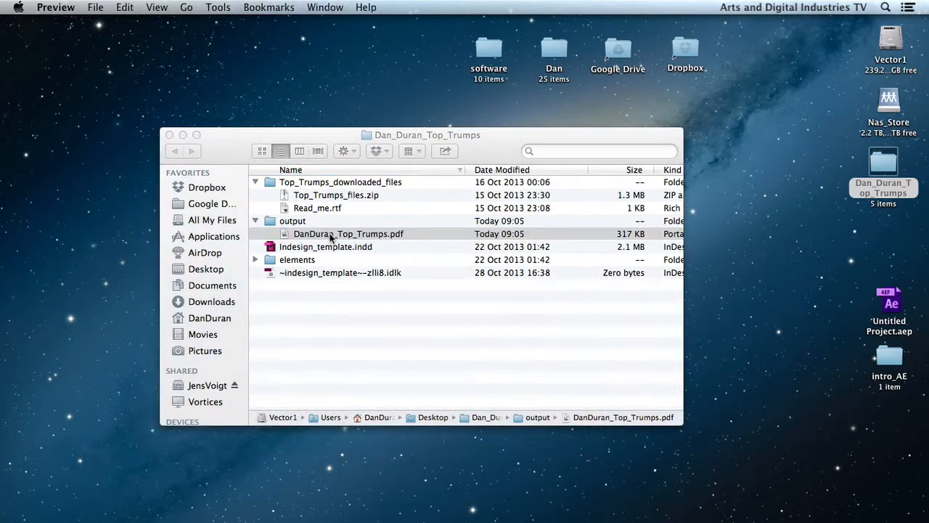
pyautogui.scroll(-10, 331, 194)
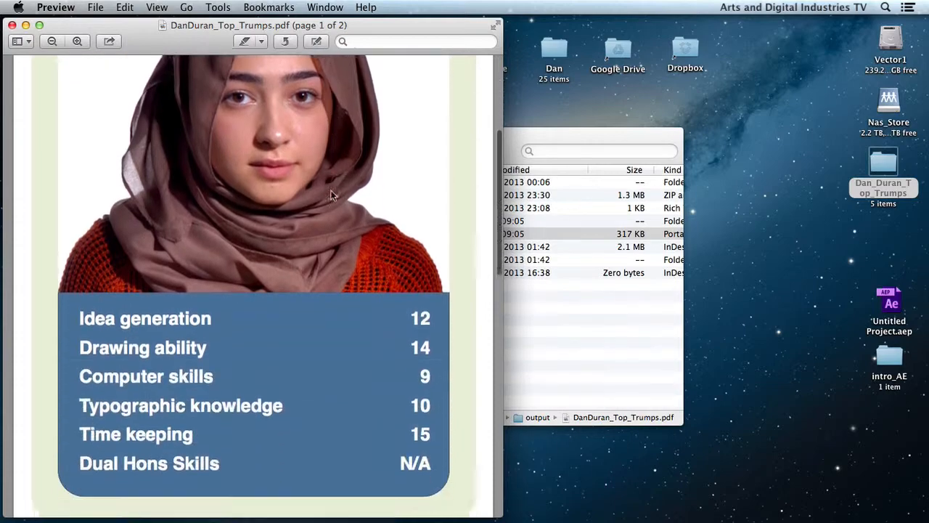
pyautogui.scroll(10, 331, 195)
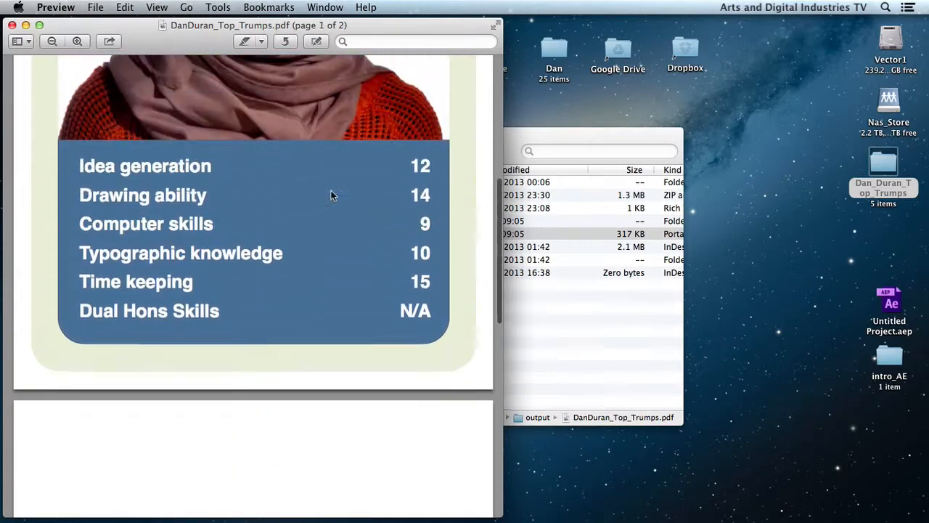